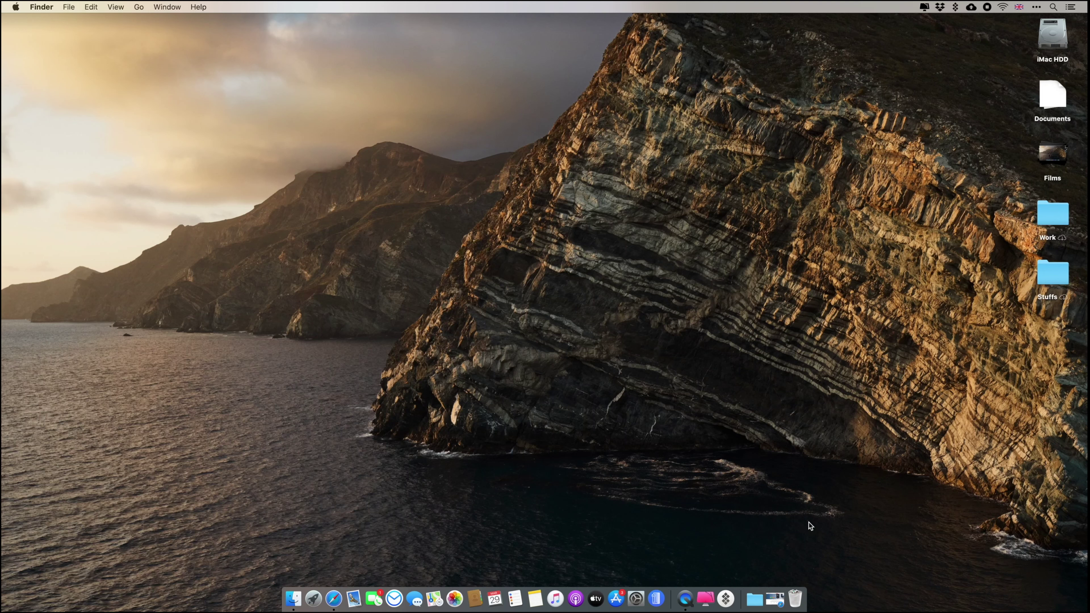
# Launch Joyoshare UltFix from the Dock.
pyautogui.click(656, 598)
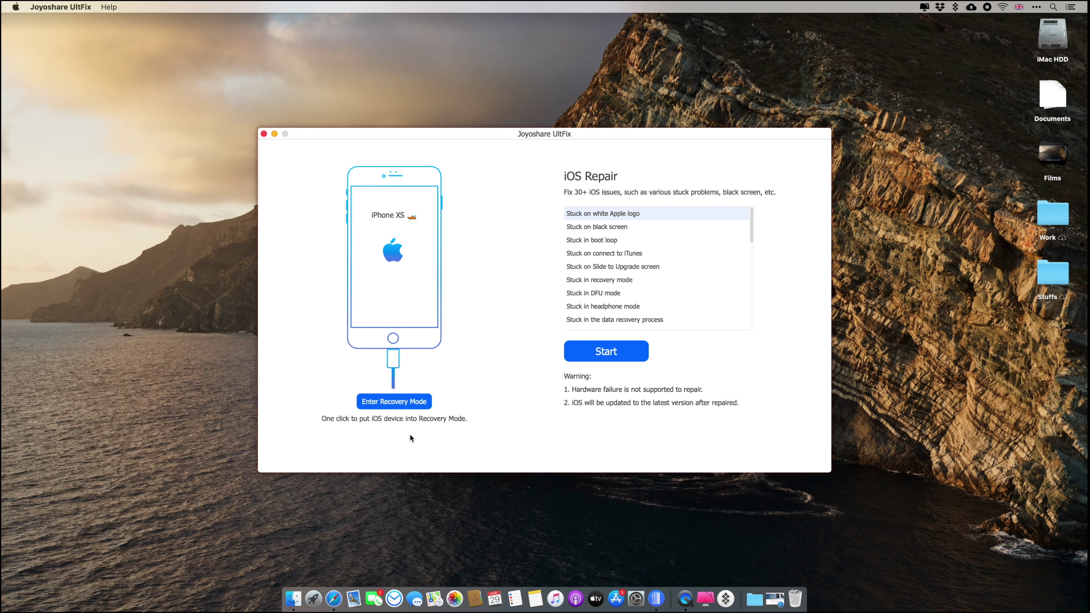
# Browse the black screen, boot loop, connect to iTunes and Slide to Upgrade issue entries.
pyautogui.click(618, 228)
pyautogui.scroll(-1, 617, 232)
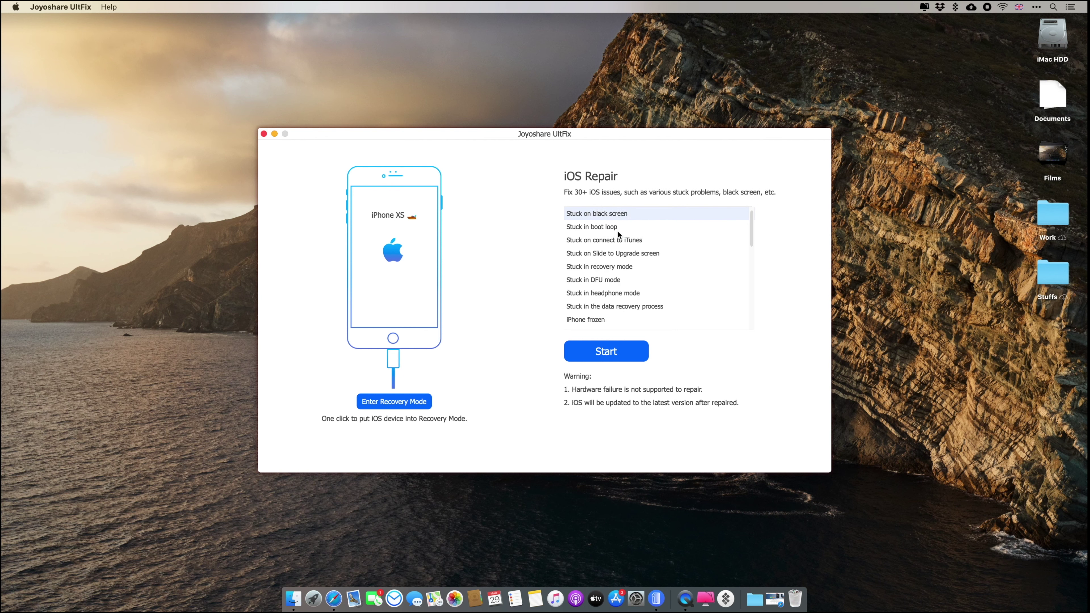
pyautogui.click(617, 232)
pyautogui.click(615, 243)
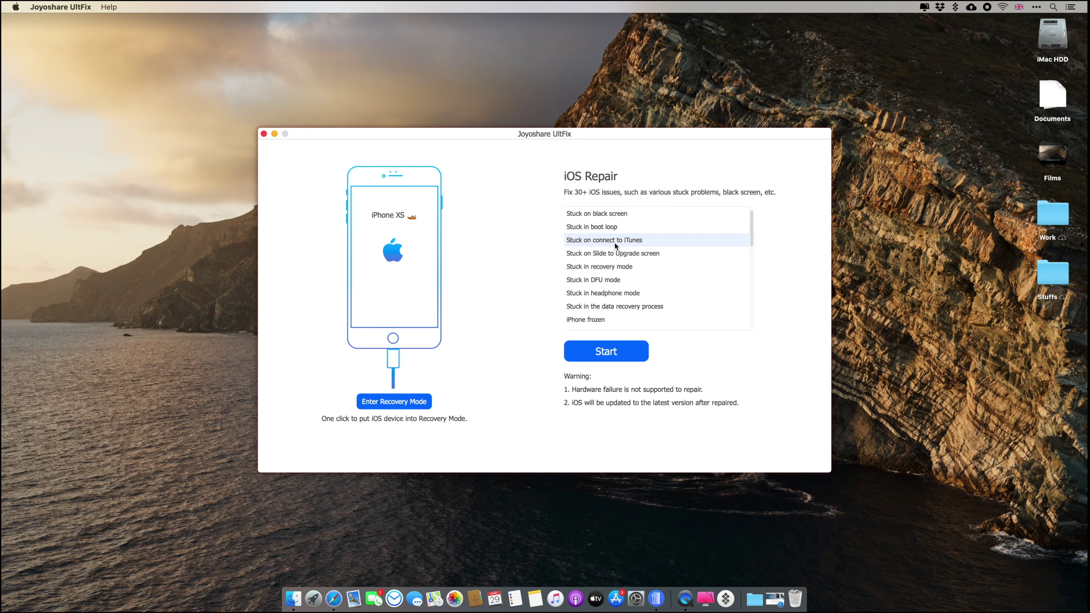
pyautogui.click(615, 254)
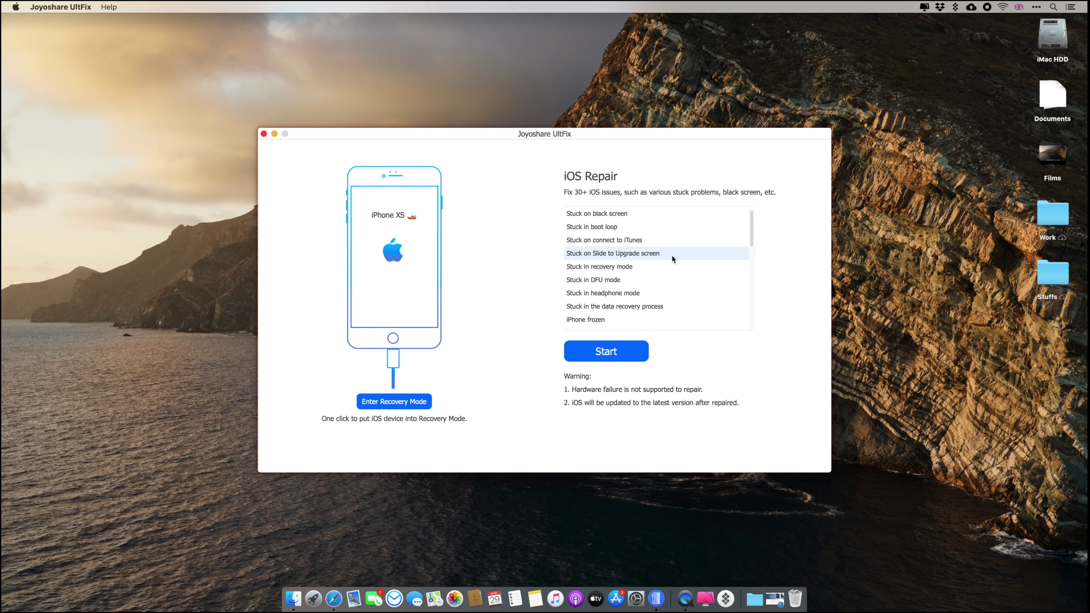
# Step through headphone mode, iPhone disabled and blue screen, then start repair on Stuck on white Apple logo.
pyautogui.press('Down')
pyautogui.press('Down')
pyautogui.press('Down')
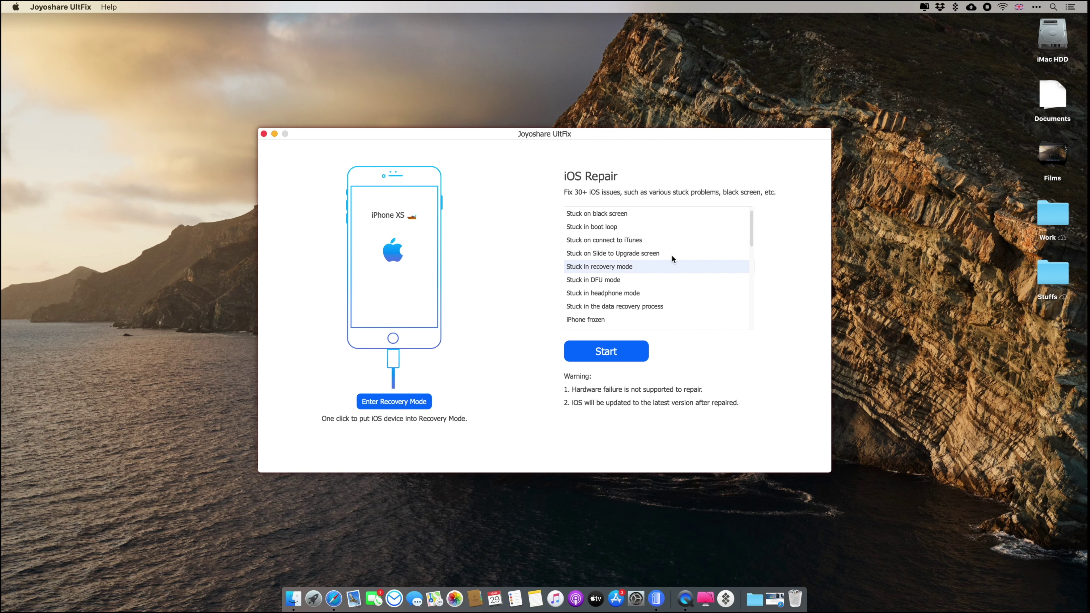
pyautogui.press('Down')
pyautogui.press('Down')
pyautogui.press('Down')
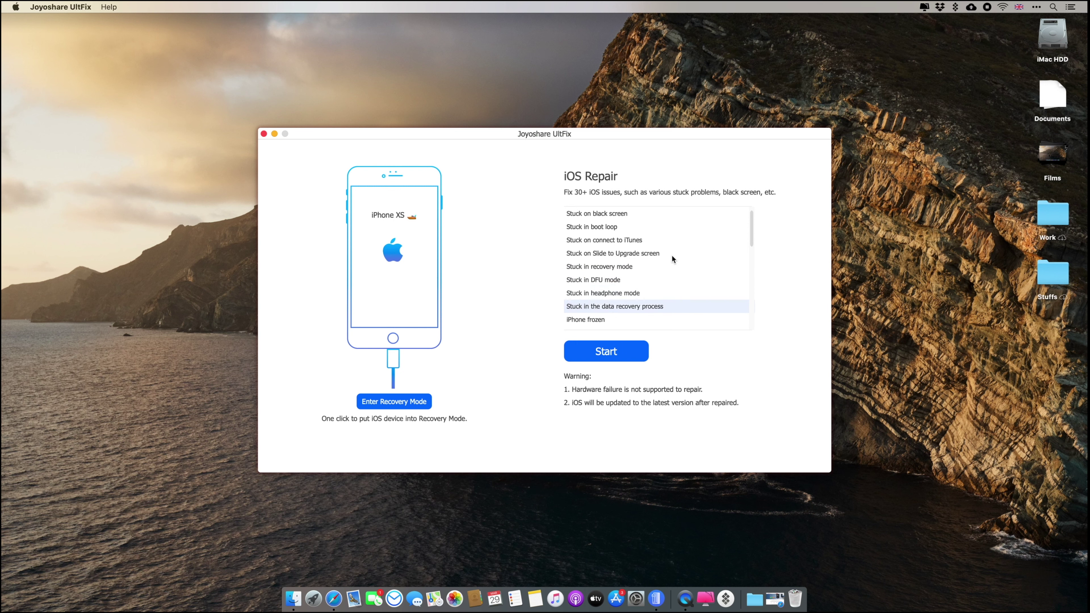
pyautogui.press('Down')
pyautogui.press('Down')
pyautogui.press('Down')
pyautogui.press('Down')
pyautogui.press('Down')
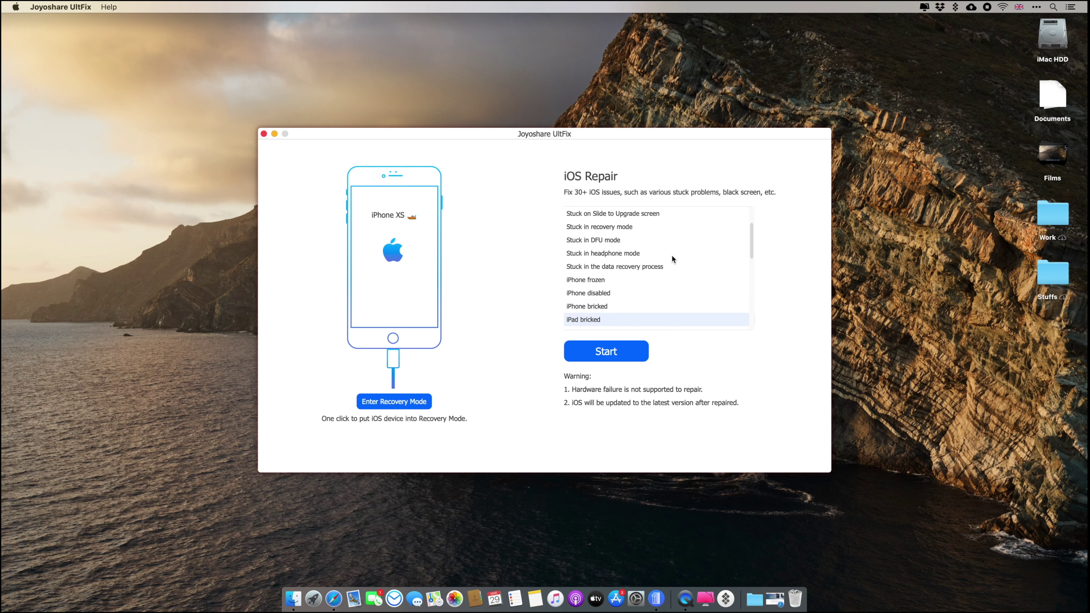
pyautogui.press('Down')
pyautogui.press('Down')
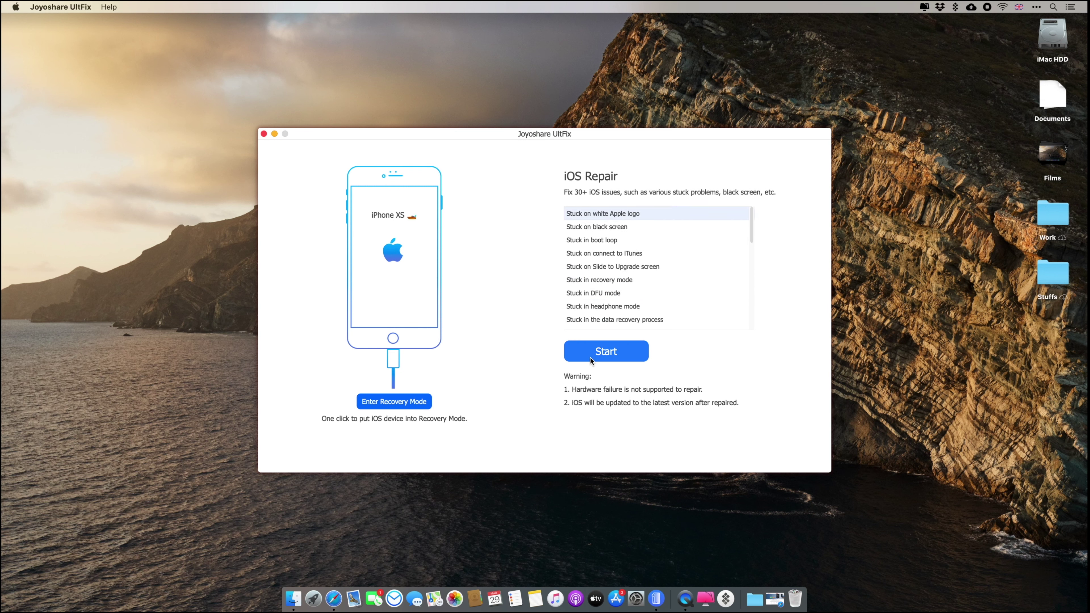
pyautogui.click(590, 358)
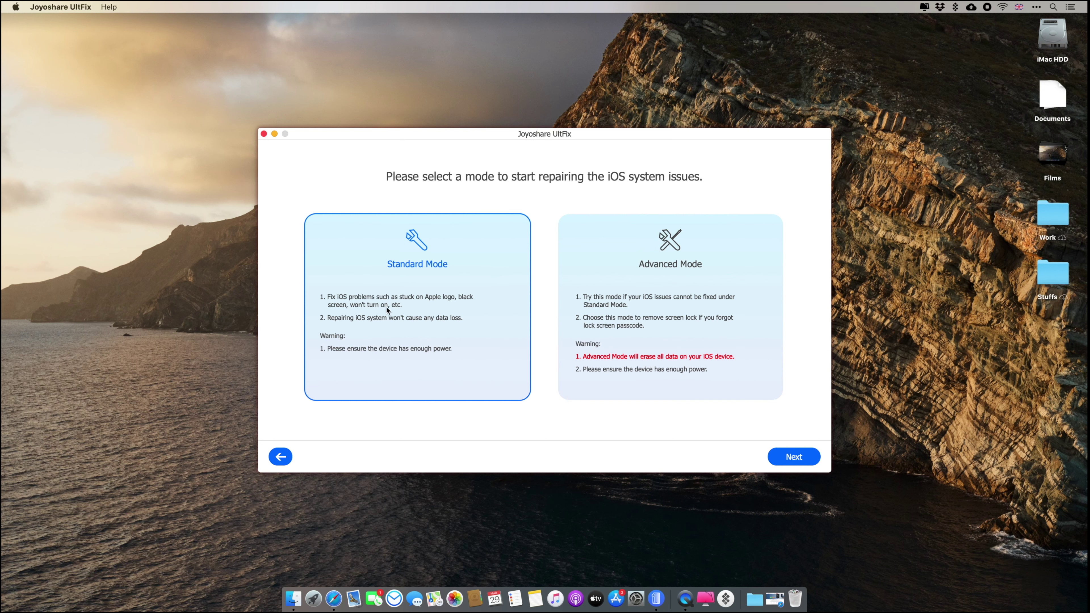
# Try Advanced Mode, choose Standard Mode, and continue to the iPhone XS iOS 13.4 firmware page.
pyautogui.click(585, 304)
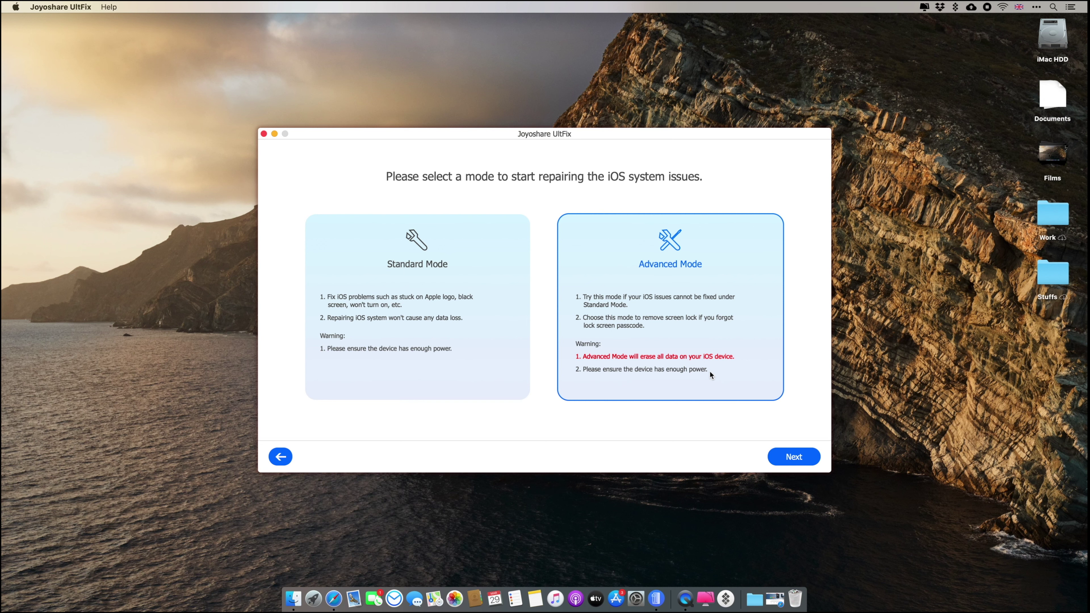
pyautogui.click(473, 353)
pyautogui.click(777, 462)
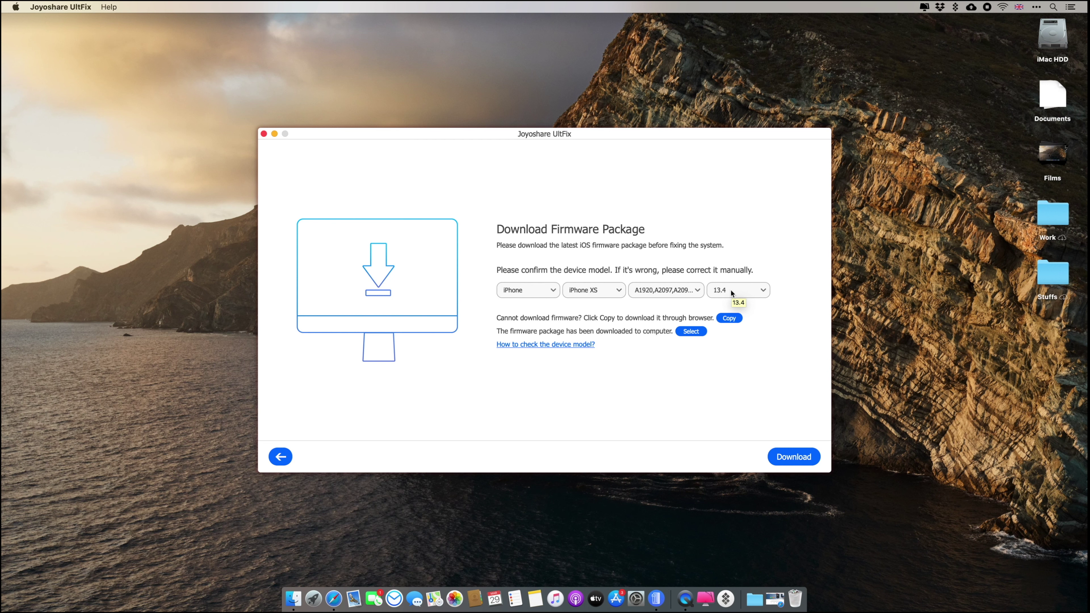
# Download and verify the iOS 13.4 firmware package for the iPhone XS.
pyautogui.click(776, 462)
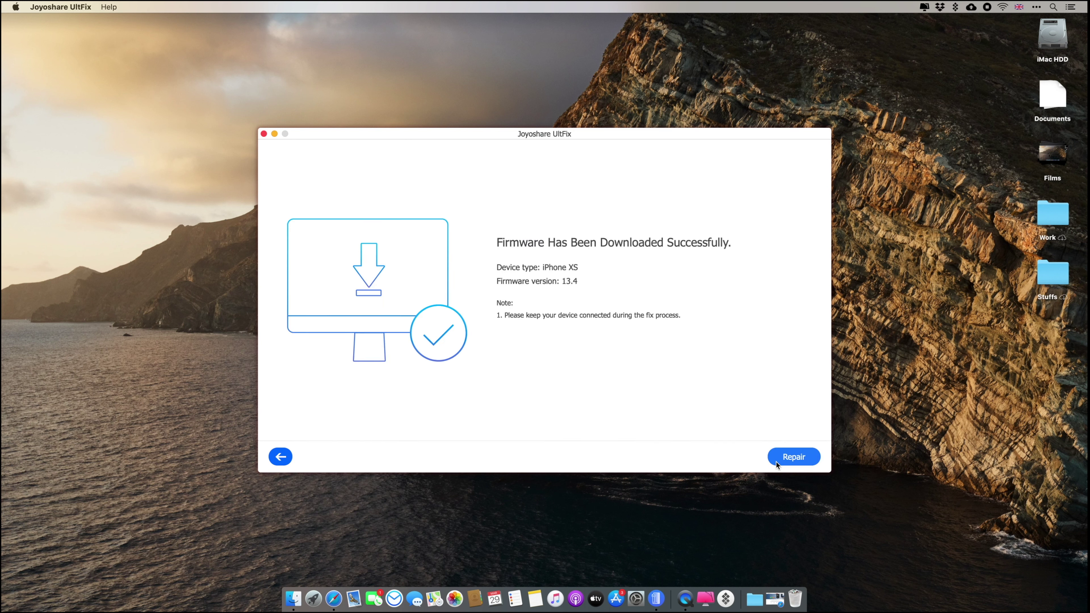
# Repair the iPhone XS and finish once 'Repair Completed' appears.
pyautogui.click(790, 459)
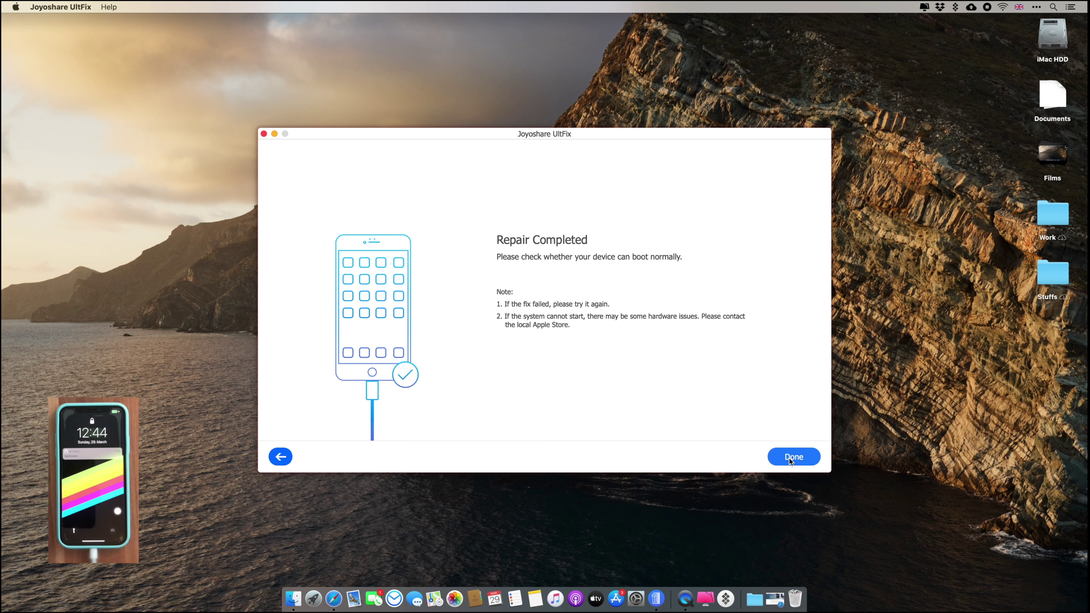
pyautogui.click(810, 462)
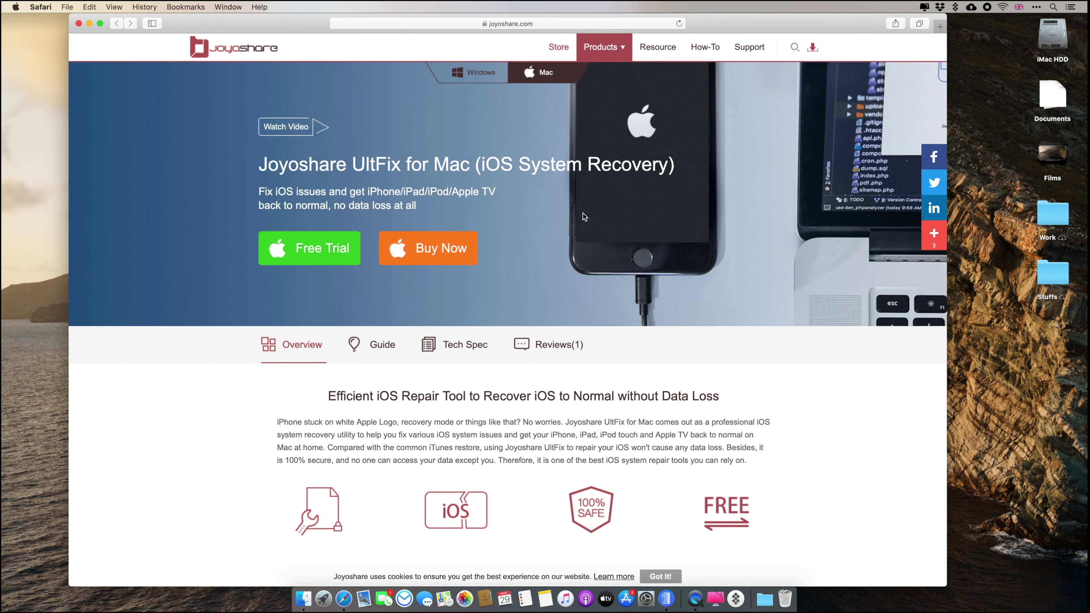
# Scroll down through the UltFix for Mac page's feature sections, then back up slightly.
pyautogui.scroll(-3, 583, 213)
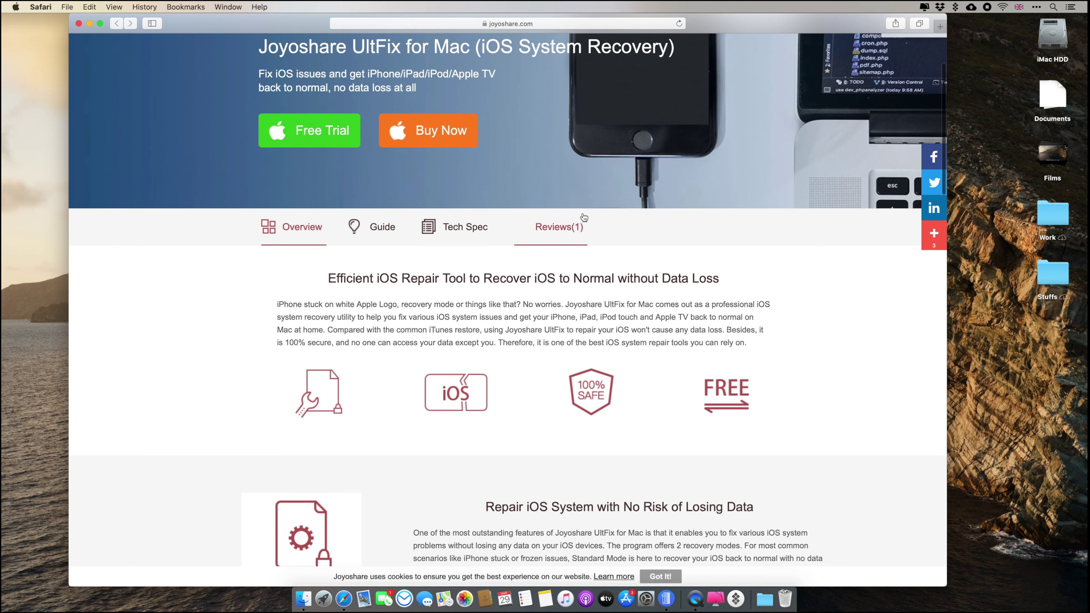
pyautogui.scroll(-3, 584, 217)
pyautogui.scroll(-2, 584, 216)
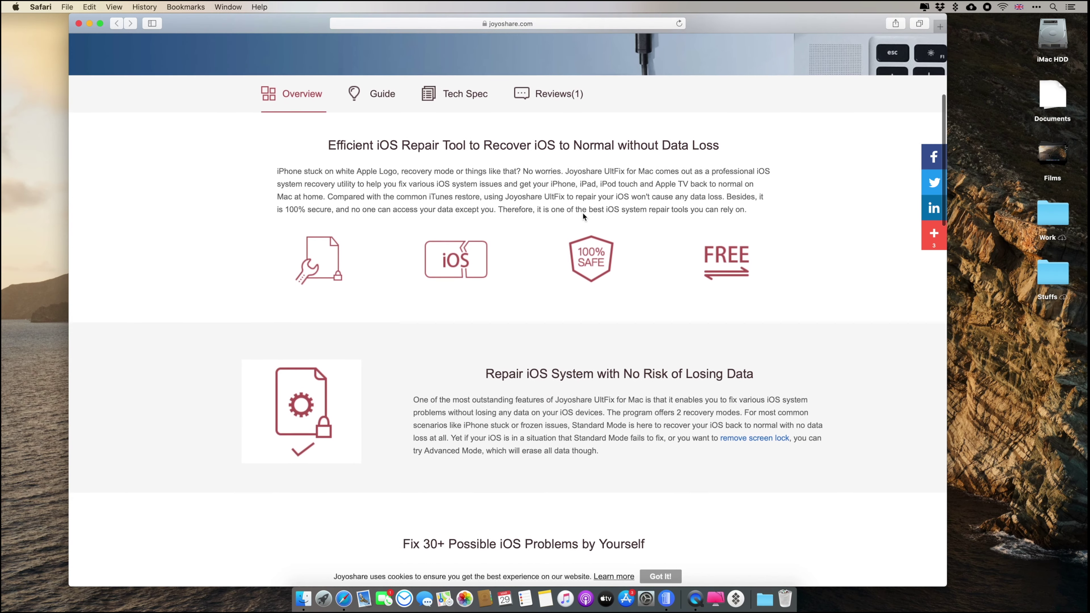
pyautogui.scroll(-3, 582, 213)
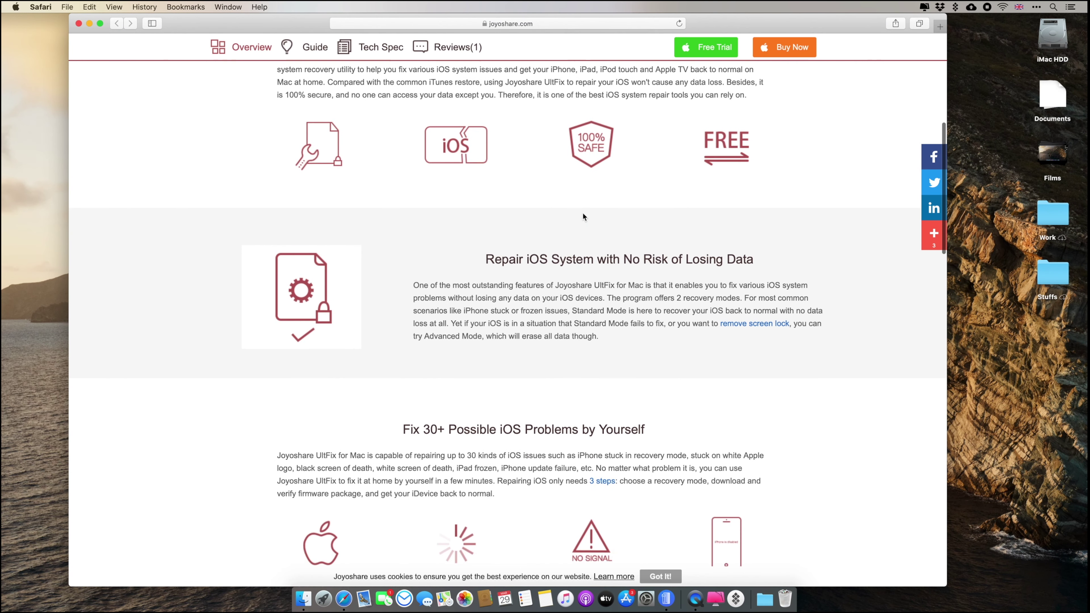
pyautogui.scroll(-4, 583, 215)
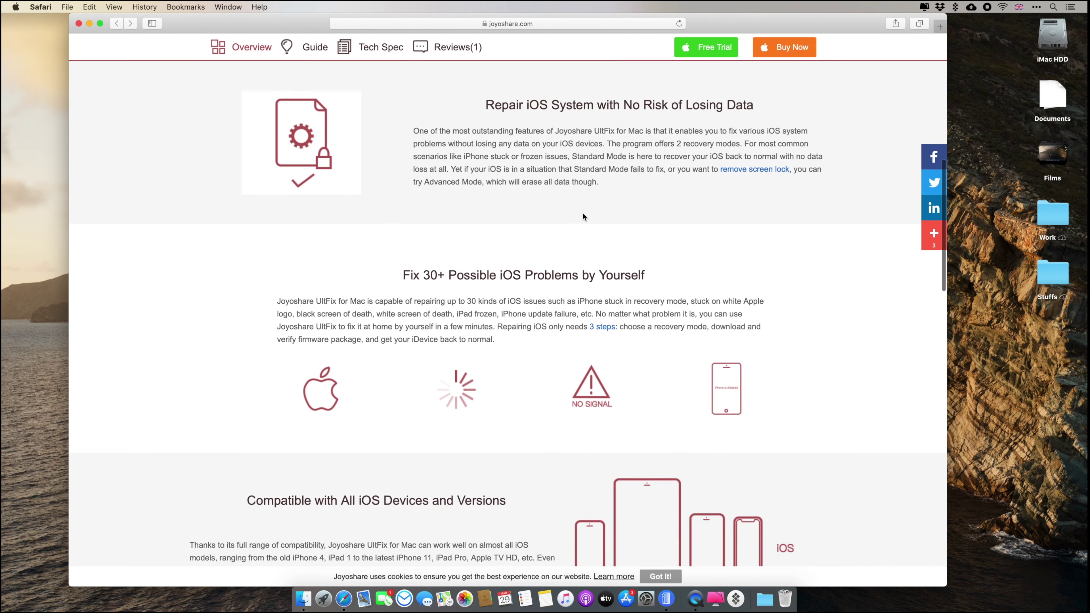
pyautogui.scroll(-10, 583, 213)
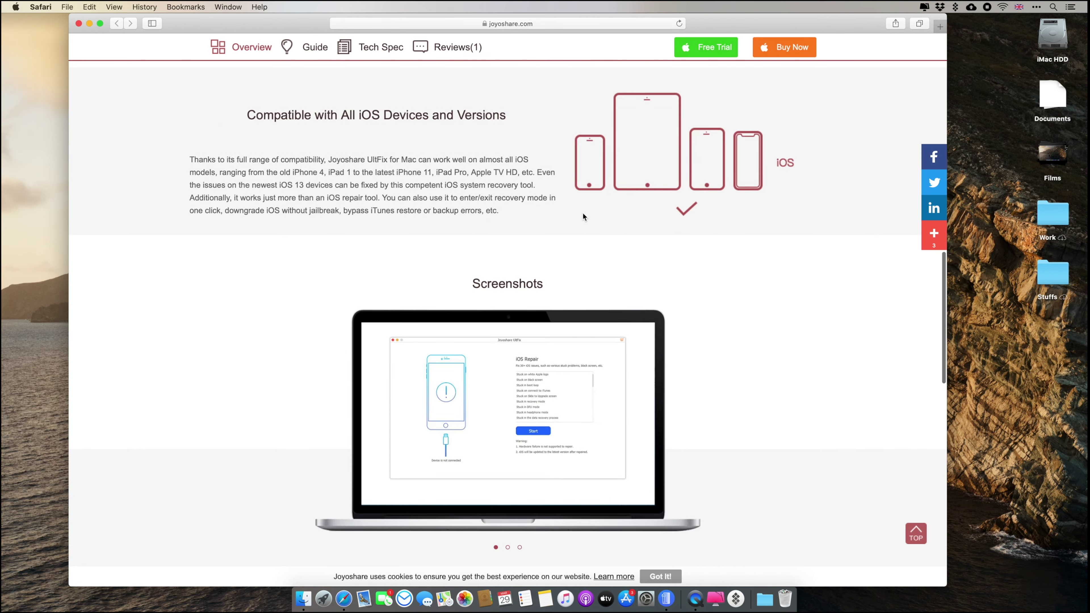
pyautogui.scroll(-11, 582, 212)
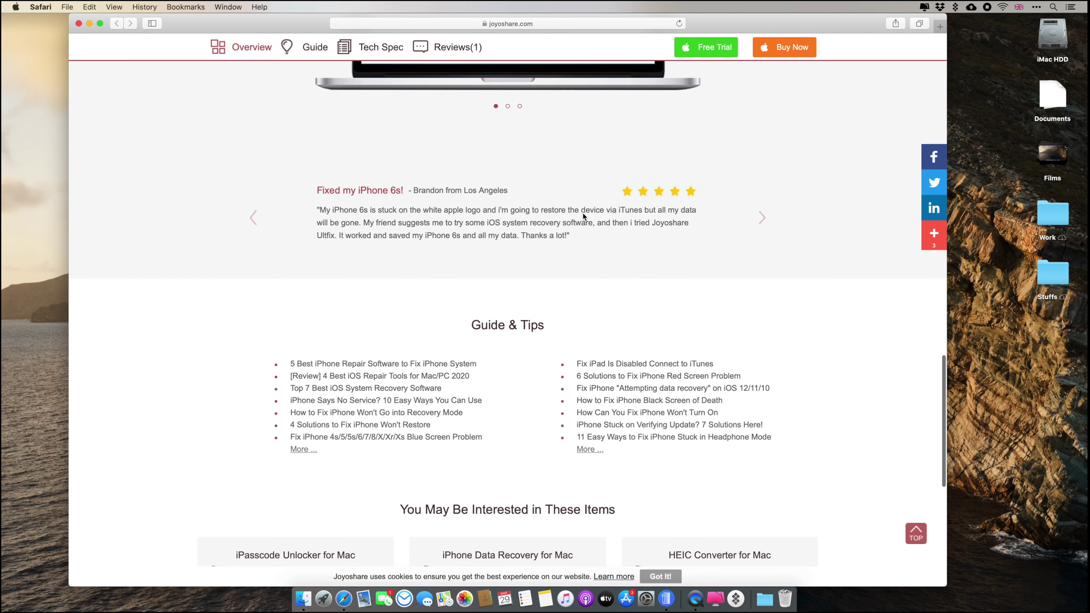
pyautogui.scroll(-10, 582, 213)
pyautogui.scroll(20, 583, 213)
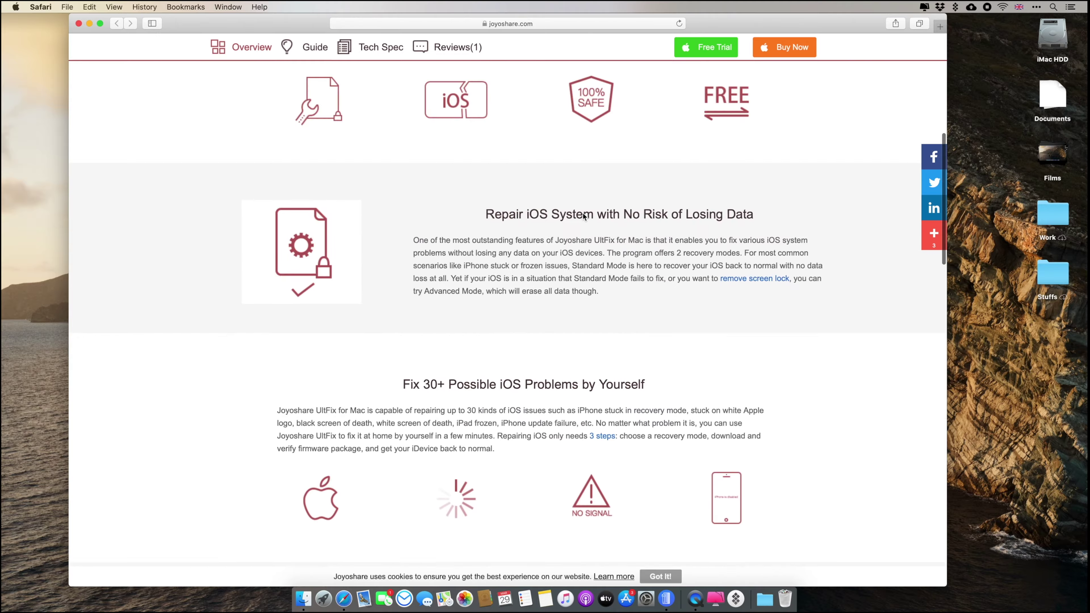